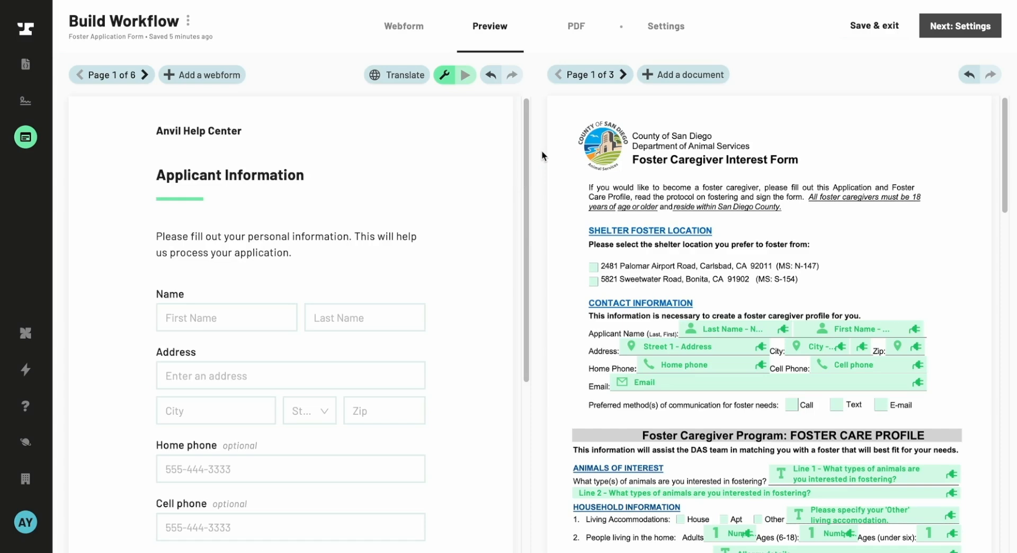
- Open the PDF's signers panel and go to page 3 of the document, scrolling to its signature area
{"action": "left_click", "coordinate": [577, 37]}
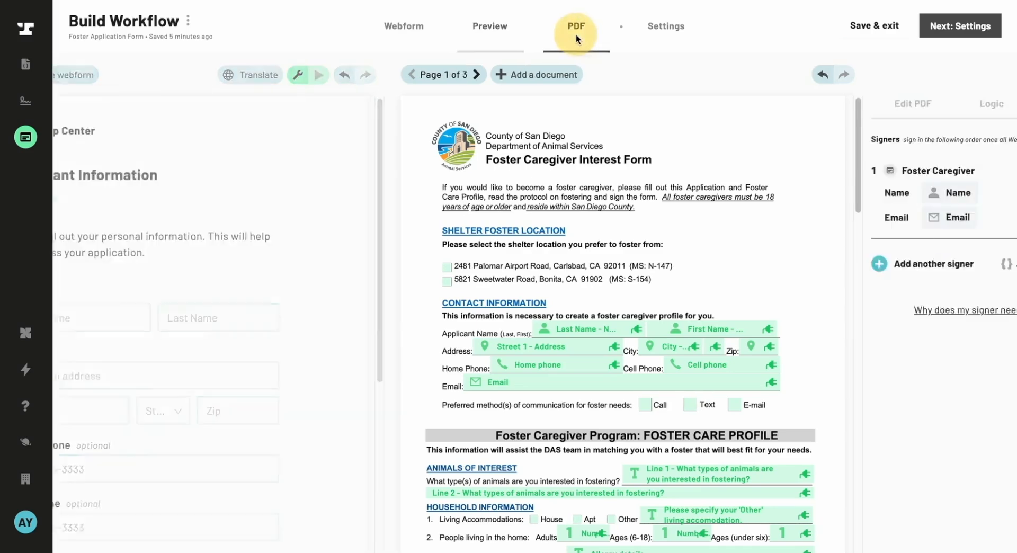
{"action": "left_click", "coordinate": [948, 113]}
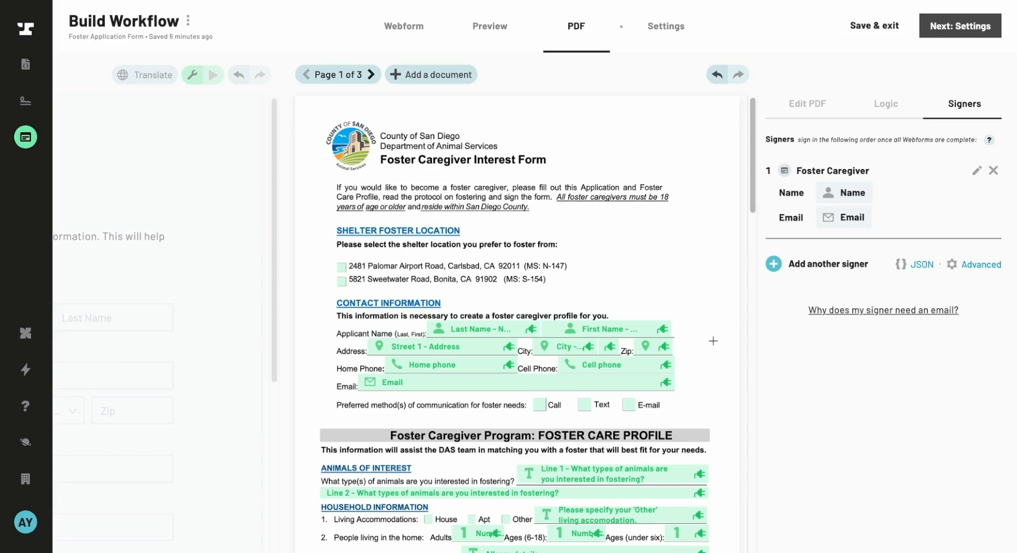
{"action": "left_click", "coordinate": [339, 76]}
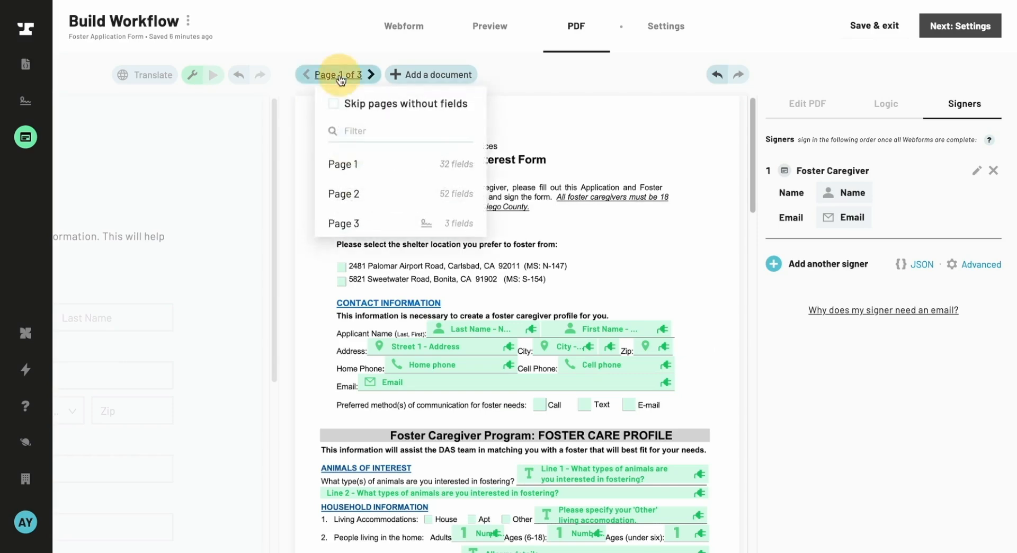
{"action": "left_click", "coordinate": [426, 226]}
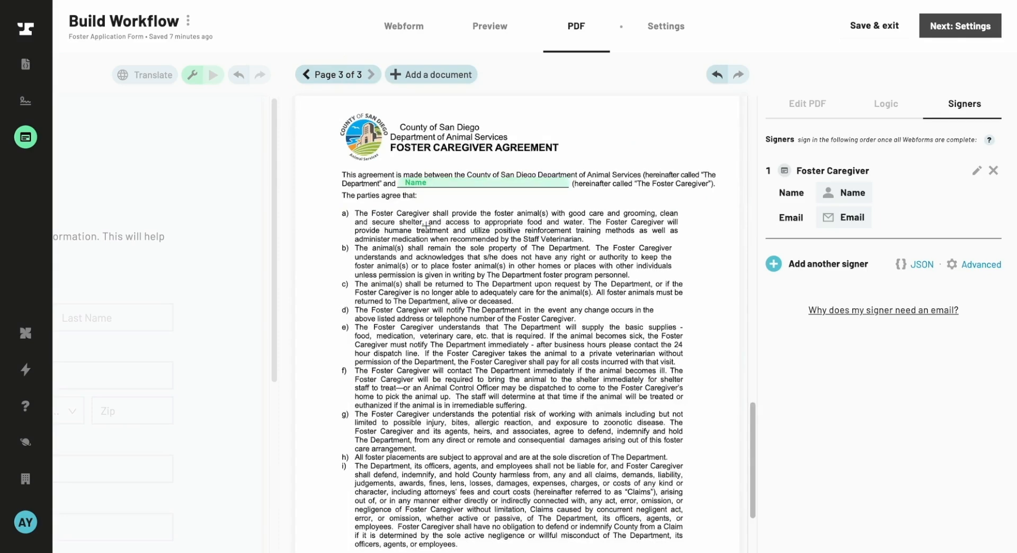
{"action": "scroll", "coordinate": [559, 320], "scroll_direction": "down", "scroll_amount": 3}
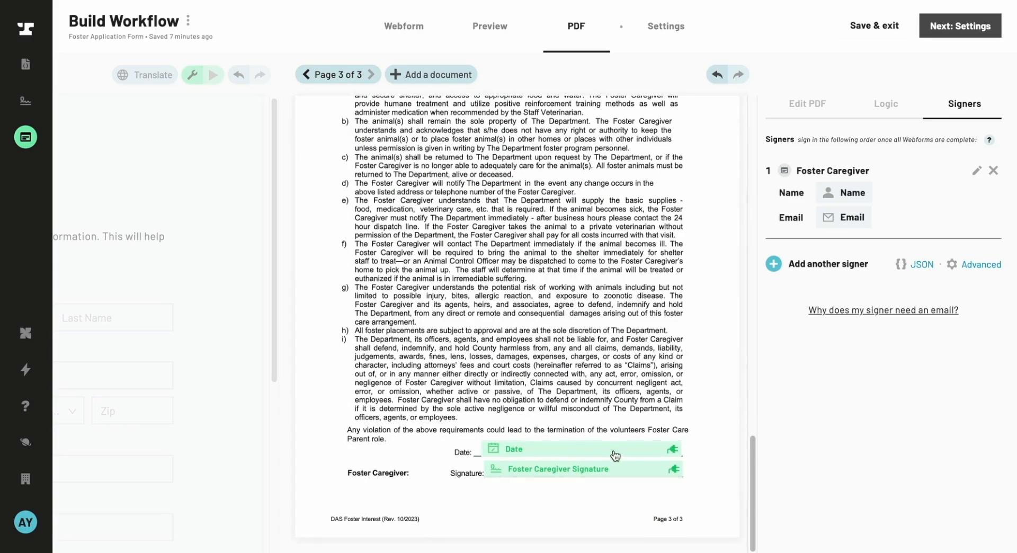
- Inspect the settings of the signature and date fields, then return to the signers list
{"action": "left_click", "coordinate": [516, 476]}
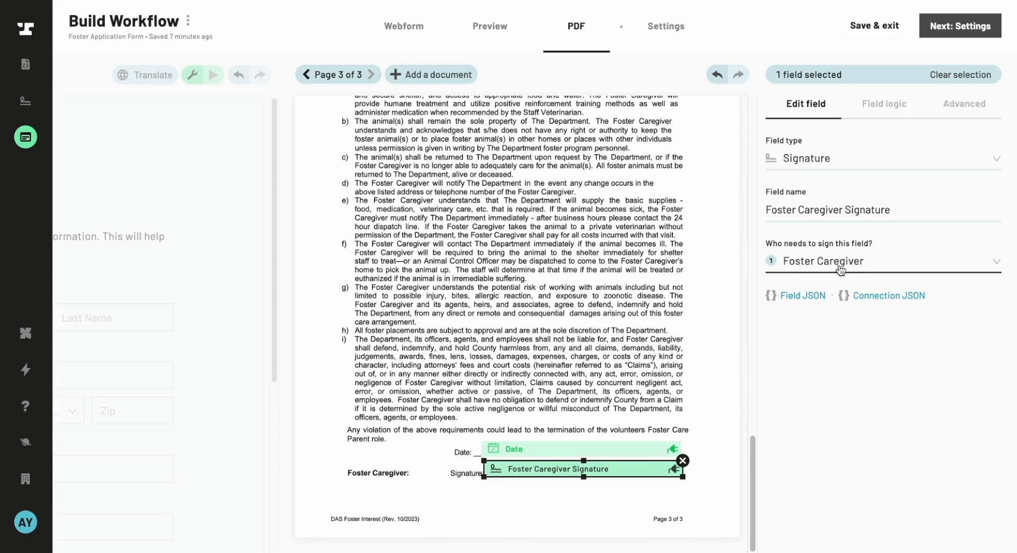
{"action": "left_click", "coordinate": [651, 454]}
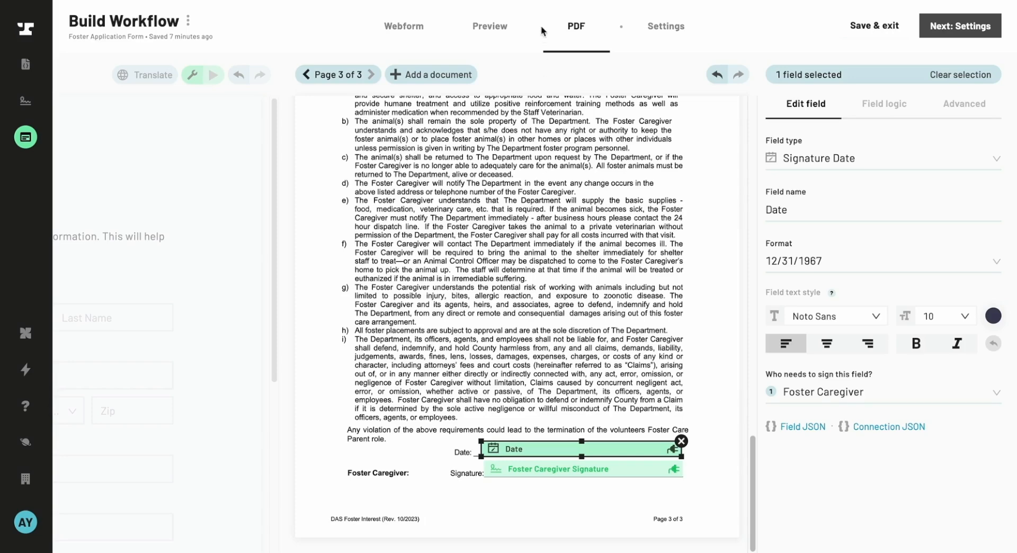
{"action": "left_click", "coordinate": [562, 32]}
{"action": "left_click", "coordinate": [987, 111]}
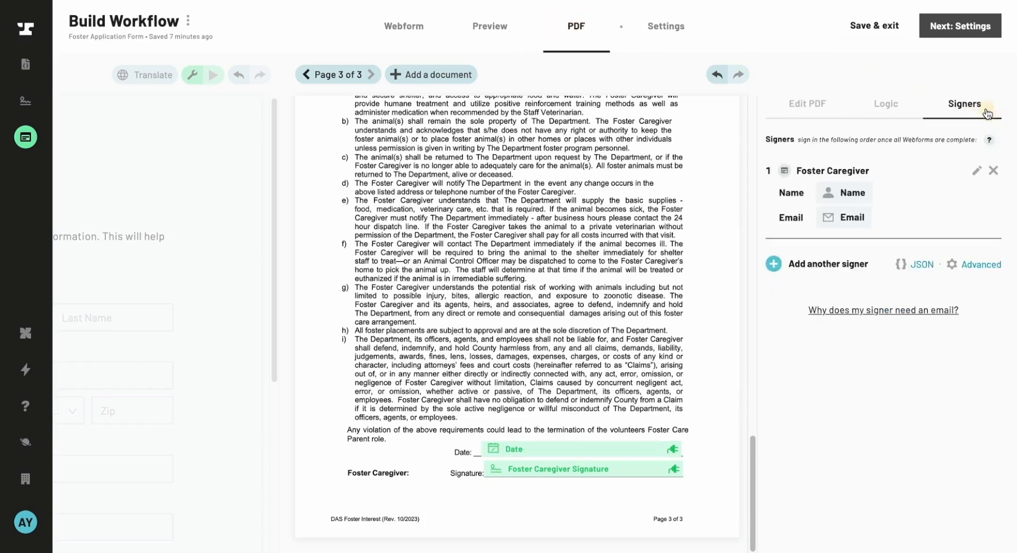
- Remove the Foster Caregiver signer and confirm the removal
{"action": "left_click", "coordinate": [994, 180]}
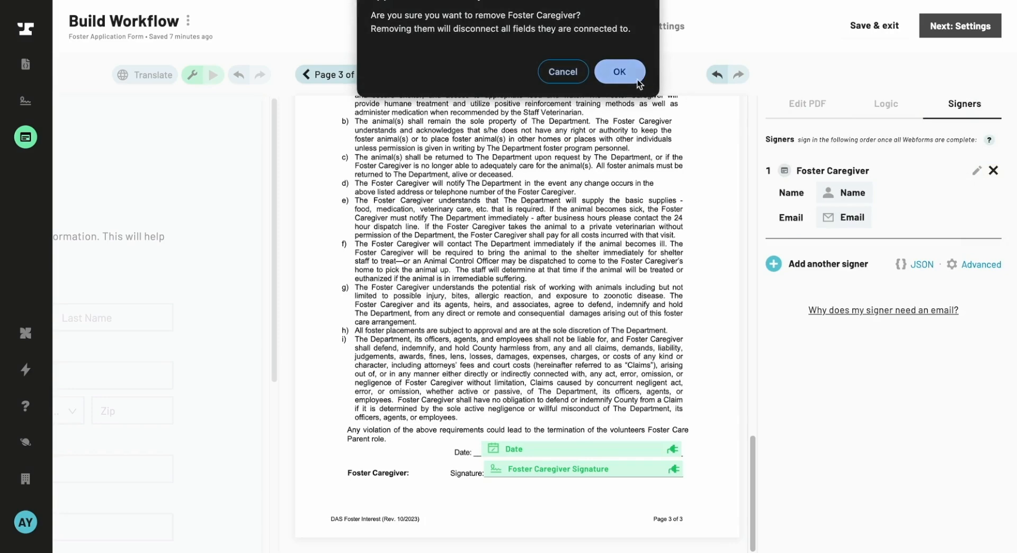
{"action": "left_click", "coordinate": [621, 76]}
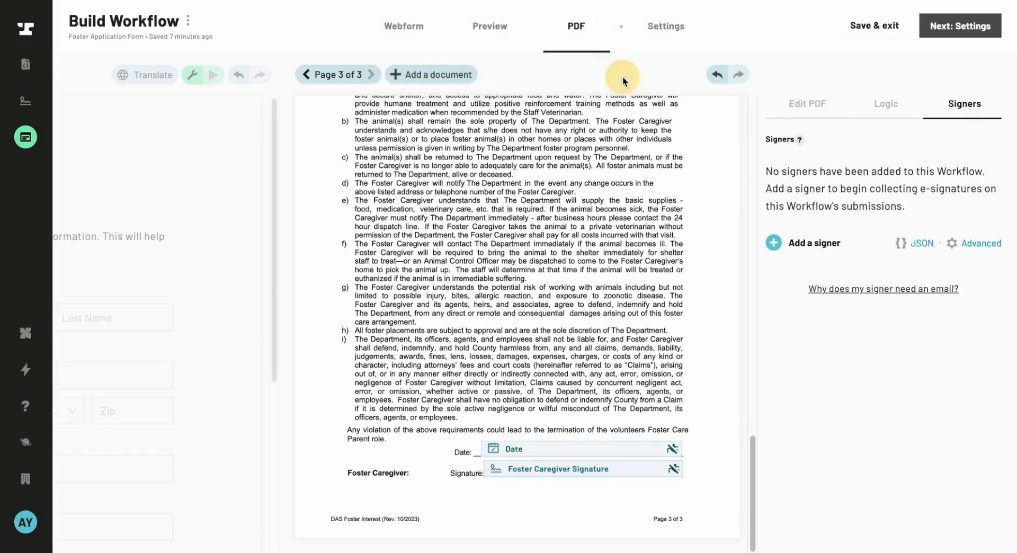
- Start adding a new signer and give it the nickname Applicant
{"action": "left_click", "coordinate": [803, 244]}
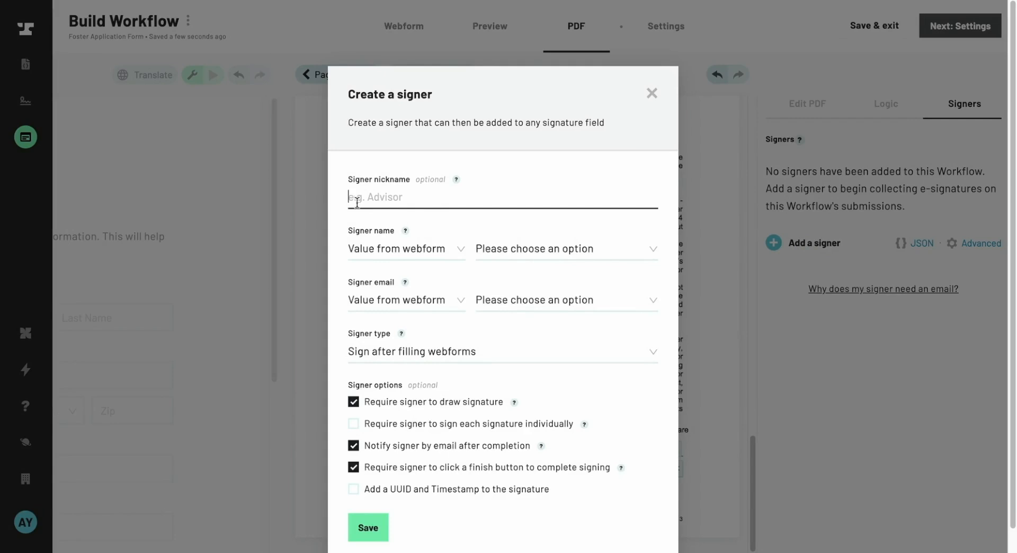
{"action": "left_click", "coordinate": [418, 200]}
{"action": "type", "text": "Applicant"}
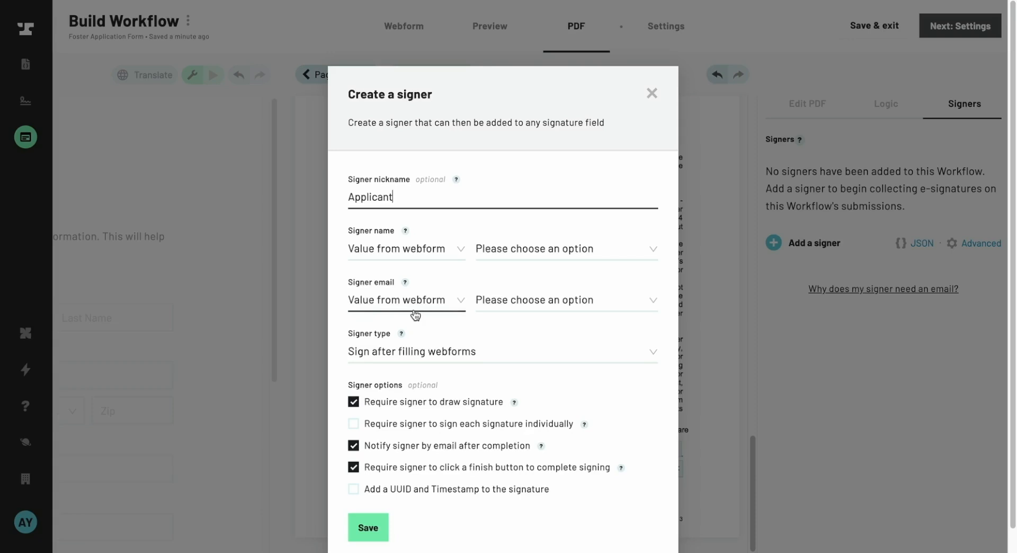
- Set the signer name to the webform's Name field and the signer email to the webform's Email field
{"action": "left_click", "coordinate": [435, 250]}
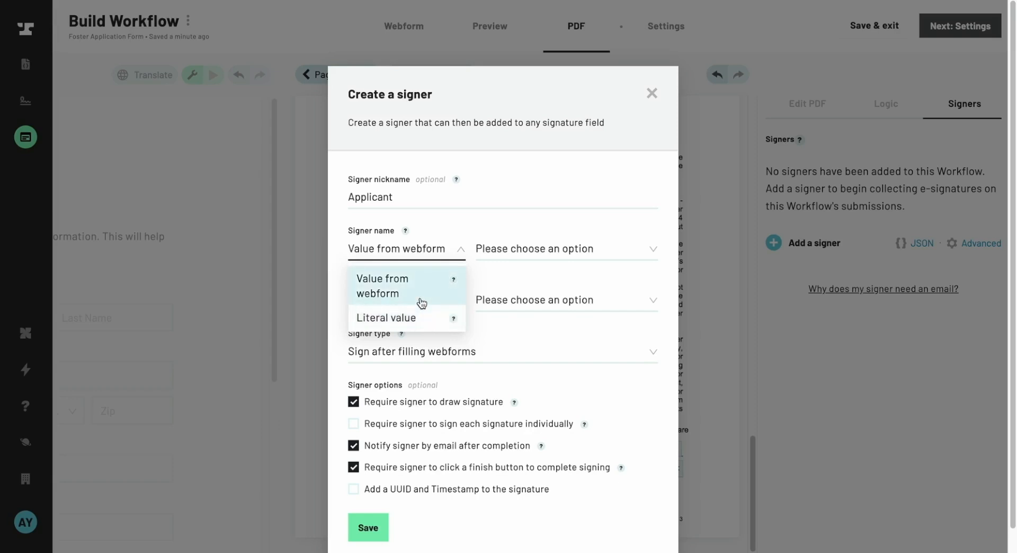
{"action": "left_click", "coordinate": [422, 303]}
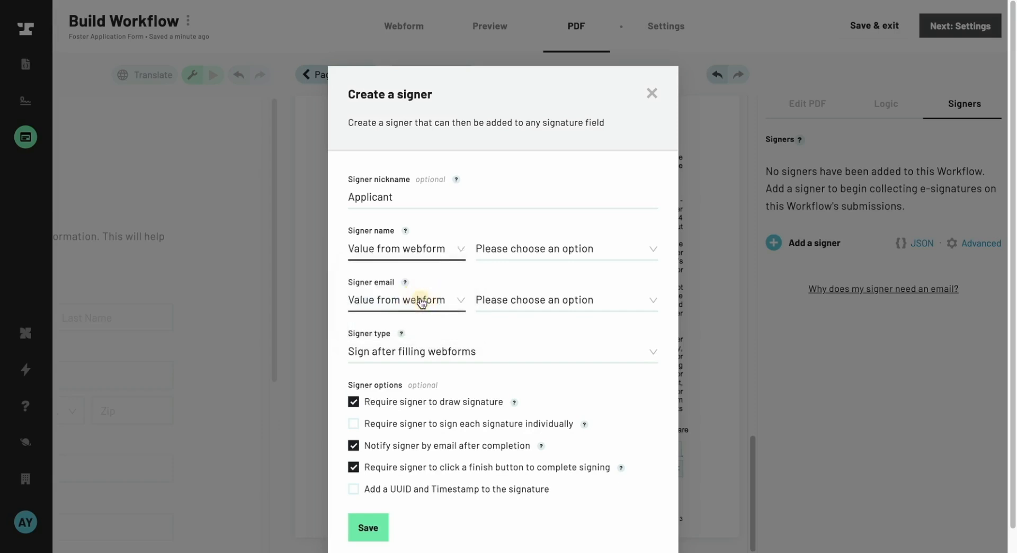
{"action": "left_click", "coordinate": [569, 261]}
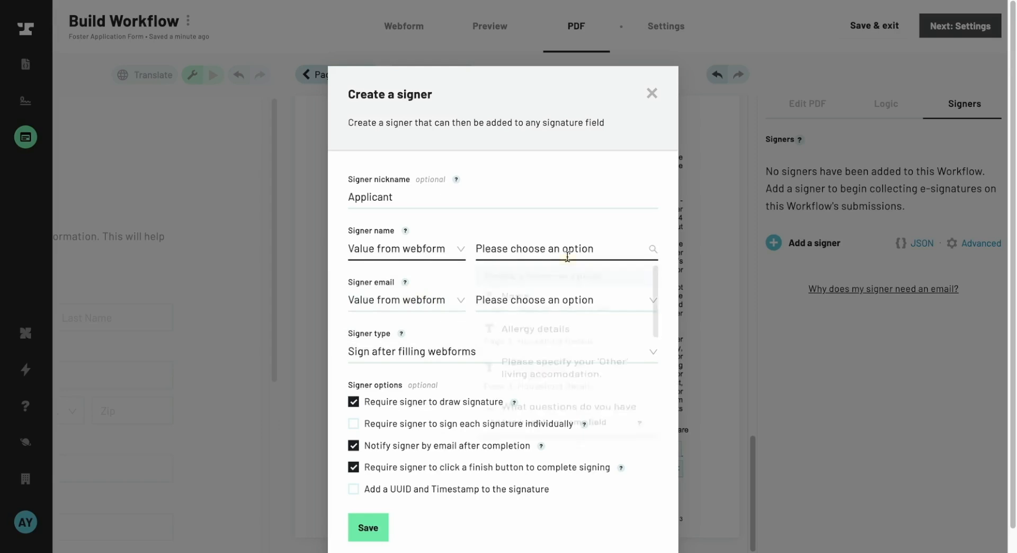
{"action": "left_click", "coordinate": [546, 306]}
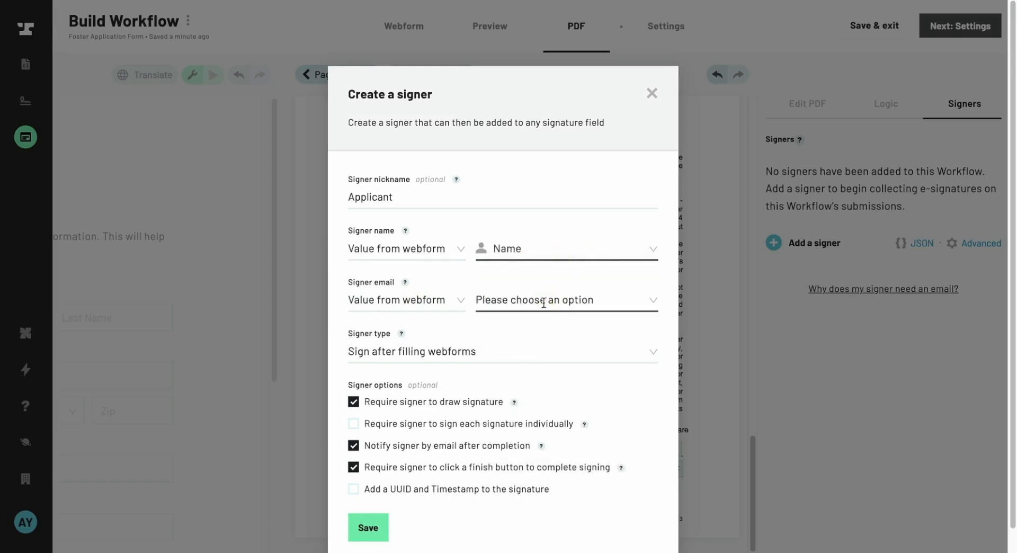
{"action": "left_click", "coordinate": [546, 304]}
{"action": "left_click", "coordinate": [526, 354]}
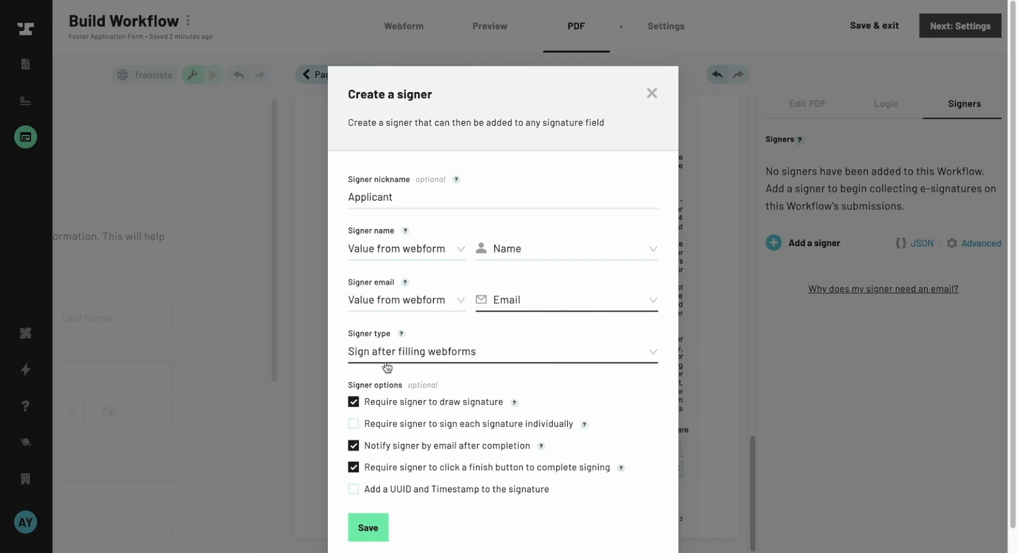
- Keep signer type as Sign after filling webforms, uncheck drawing the signature, require signing each signature individually, and save
{"action": "left_click", "coordinate": [450, 363]}
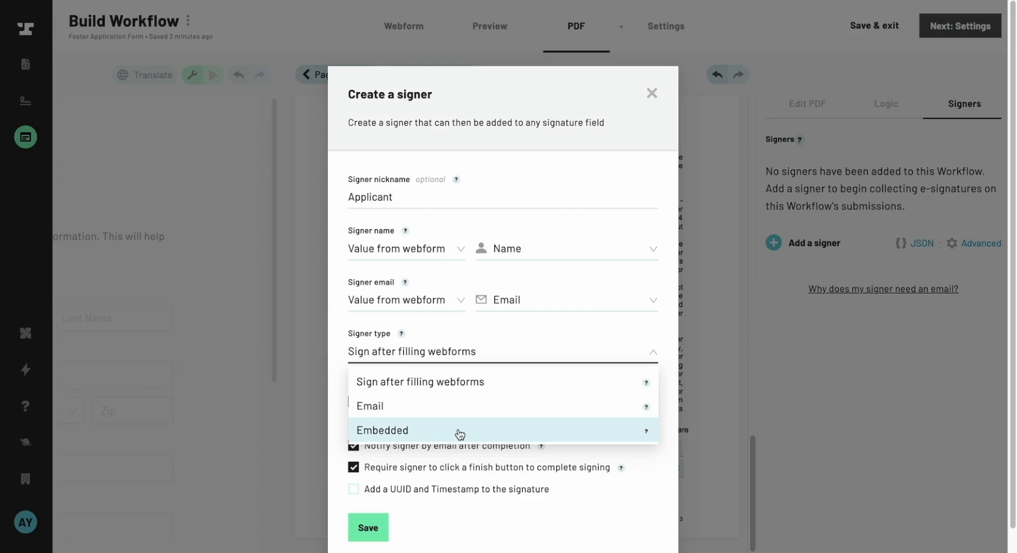
{"action": "left_click", "coordinate": [458, 391]}
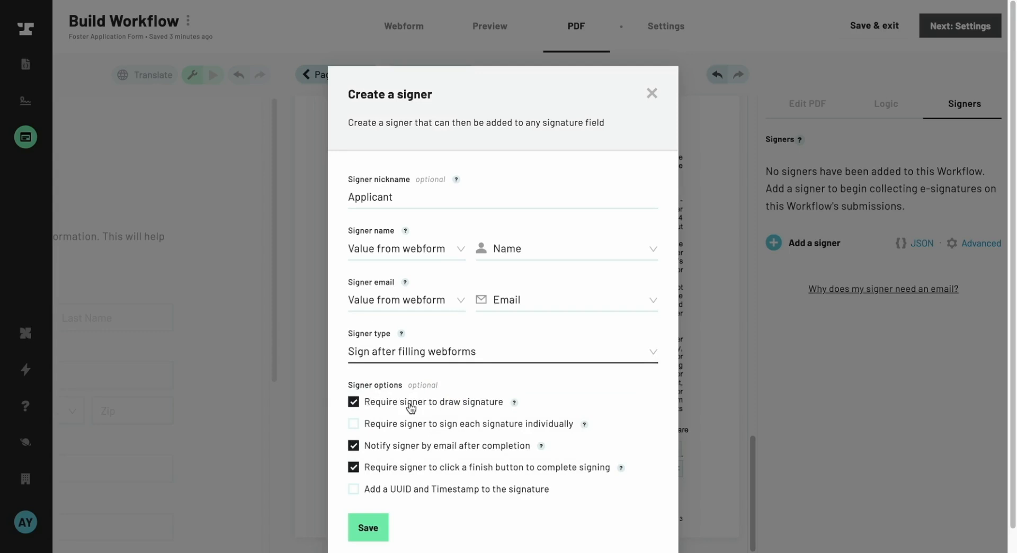
{"action": "left_click", "coordinate": [357, 405]}
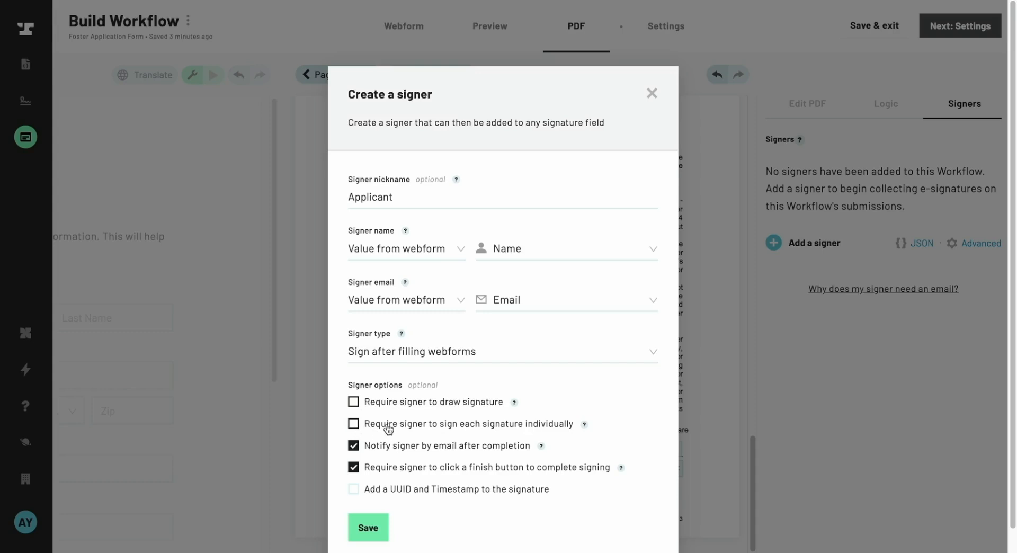
{"action": "left_click", "coordinate": [356, 428]}
{"action": "left_click", "coordinate": [387, 475]}
{"action": "left_click", "coordinate": [386, 529]}
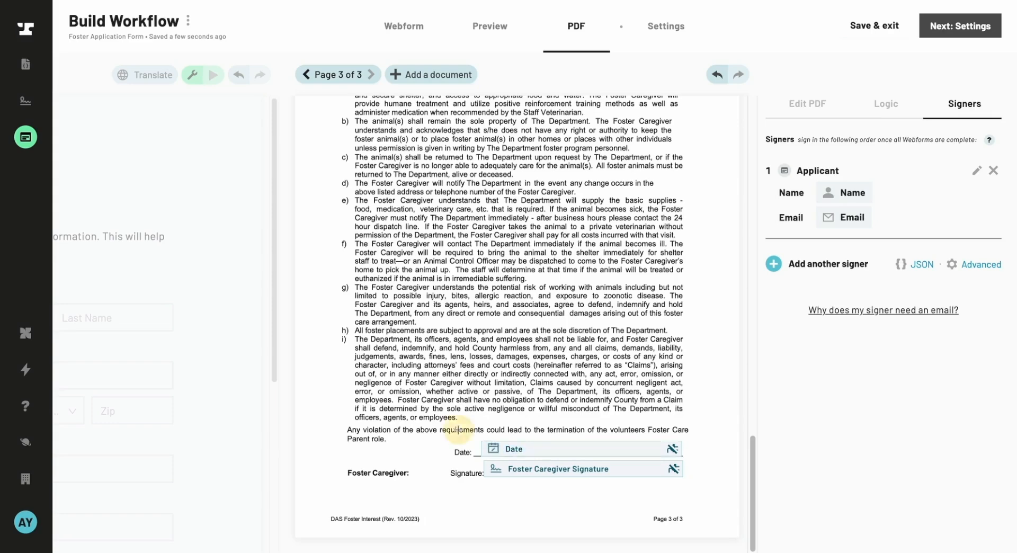
- Select both the date and signature fields and assign them to the Applicant signer
{"action": "left_click_drag", "start_coordinate": [457, 427], "coordinate": [574, 486]}
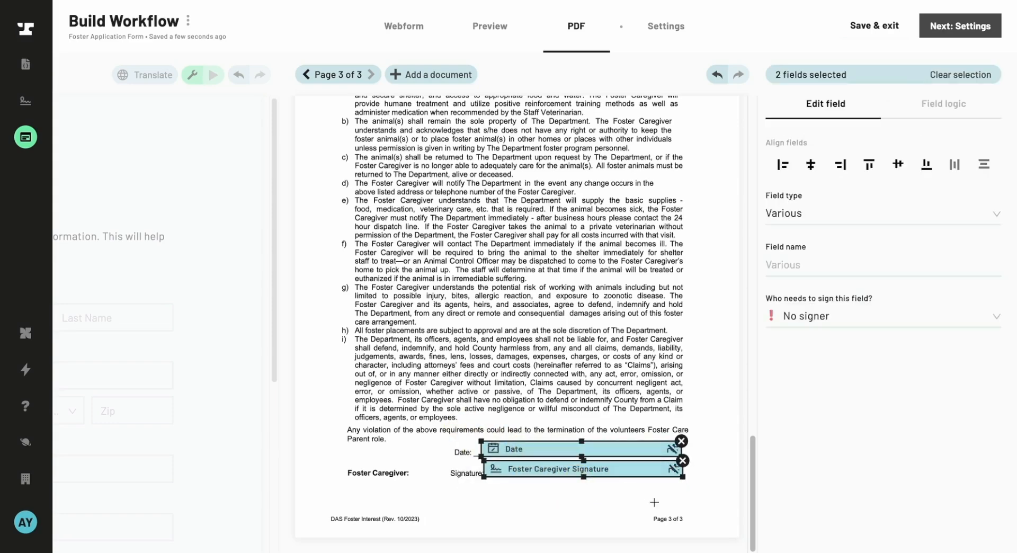
{"action": "left_click", "coordinate": [815, 320]}
{"action": "left_click", "coordinate": [814, 349]}
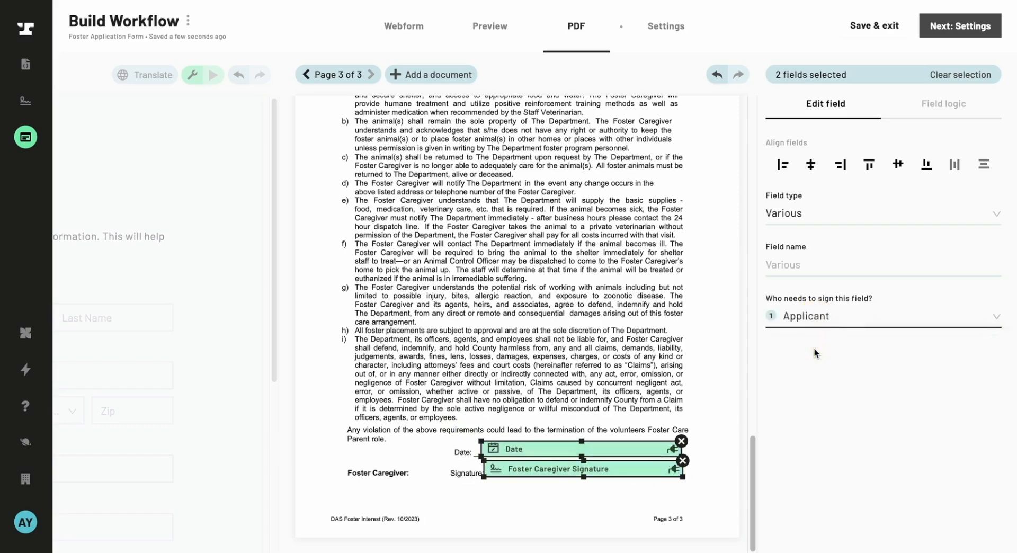
{"action": "key", "text": "Escape"}
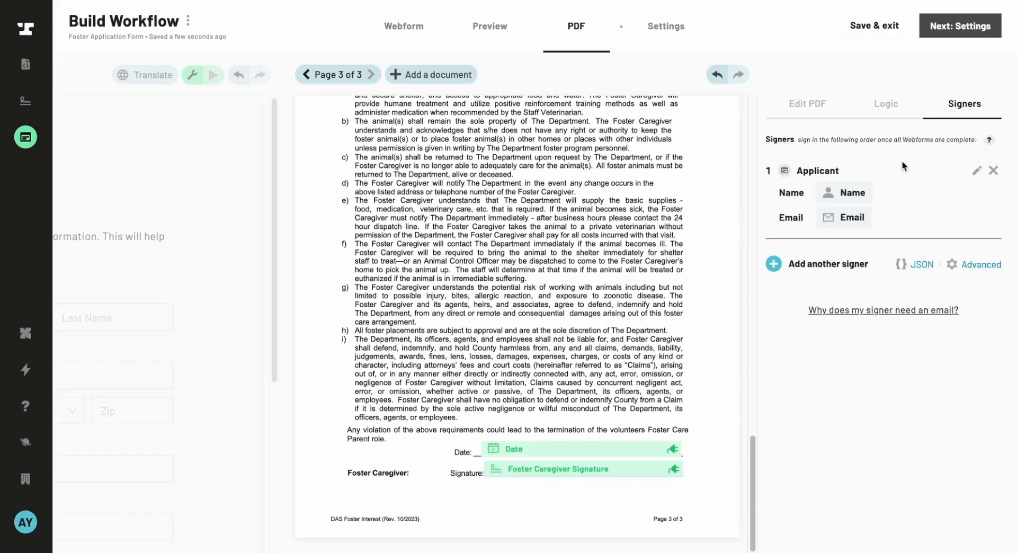
- Open the Applicant signer's settings to review them, then close the dialog
{"action": "left_click", "coordinate": [978, 170]}
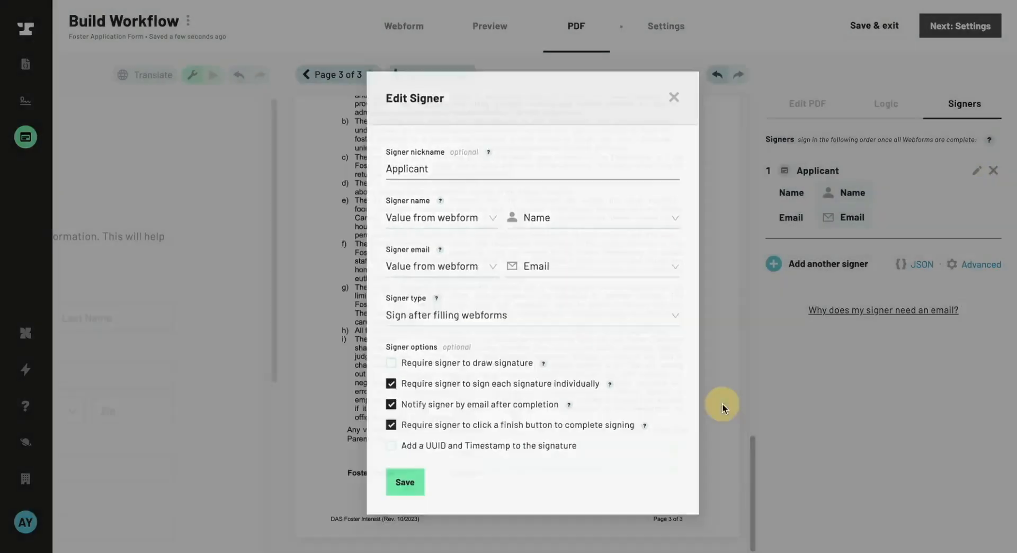
{"action": "left_click", "coordinate": [723, 405]}
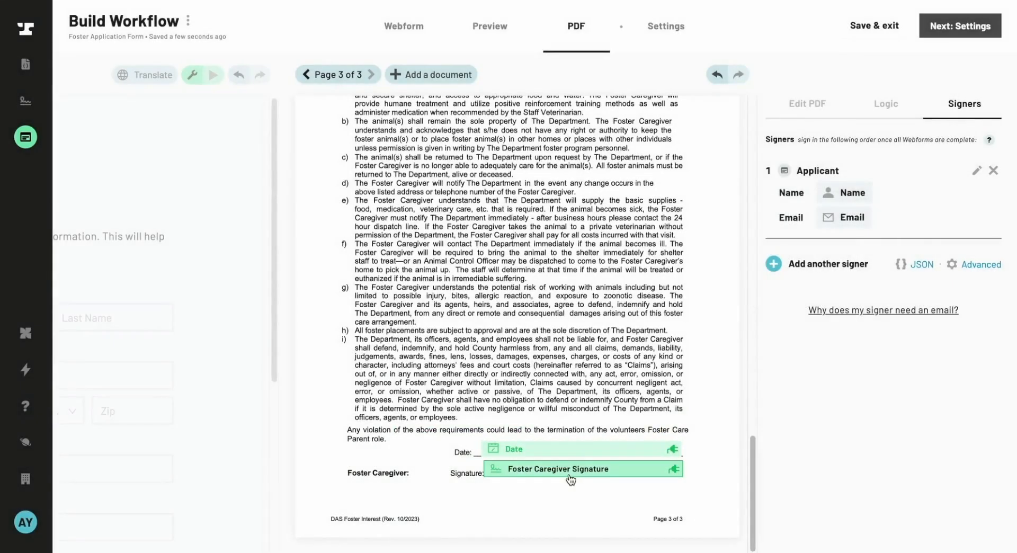